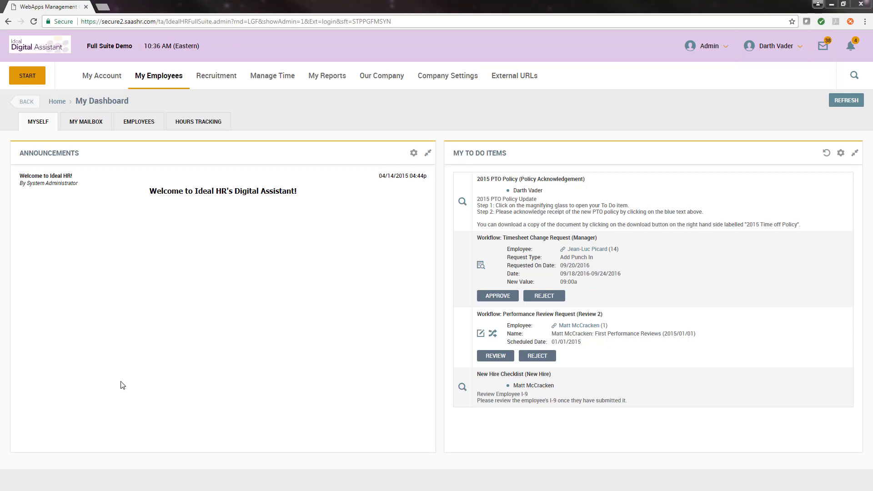
- Open the Incidents list in Employee HR Maintenance for my employees
left_click(155, 85)
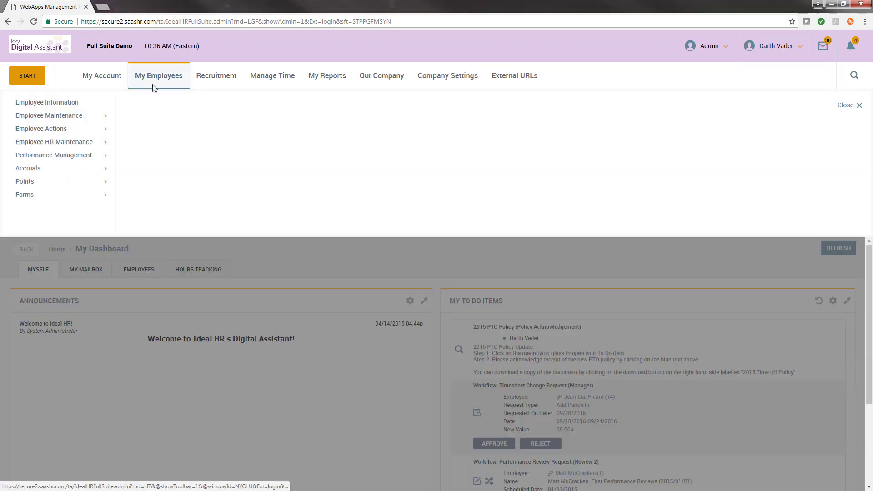
left_click(66, 142)
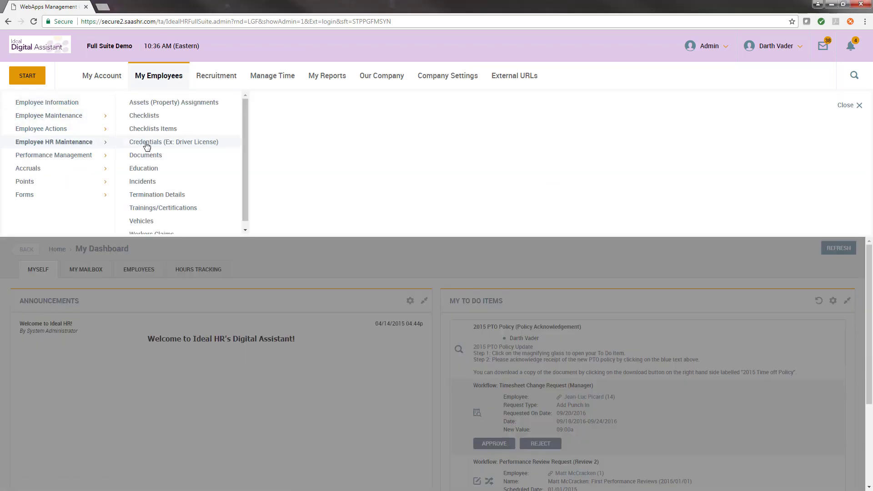
left_click(154, 182)
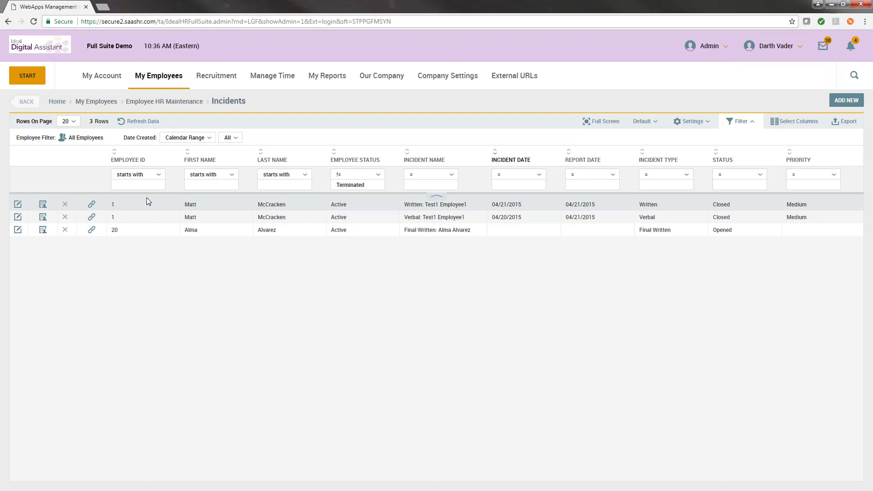
- Add a new incident of type Written for the fourth employee in the employee lookup
left_click(846, 100)
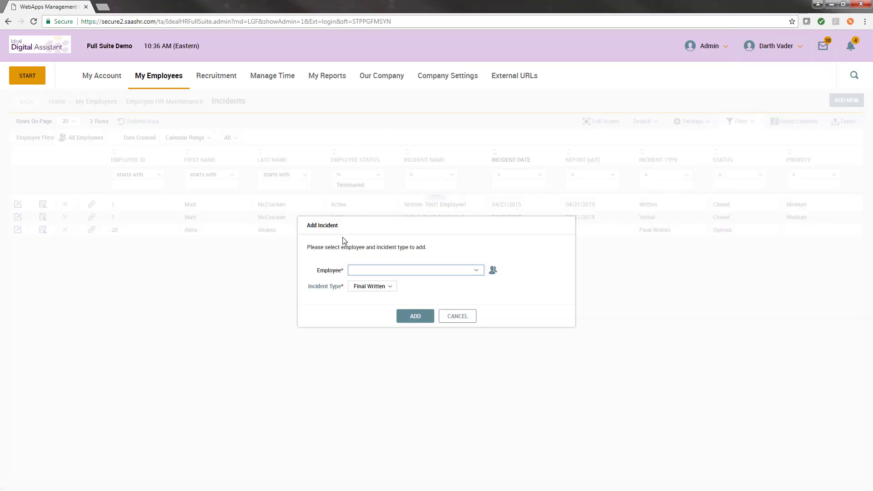
left_click(493, 271)
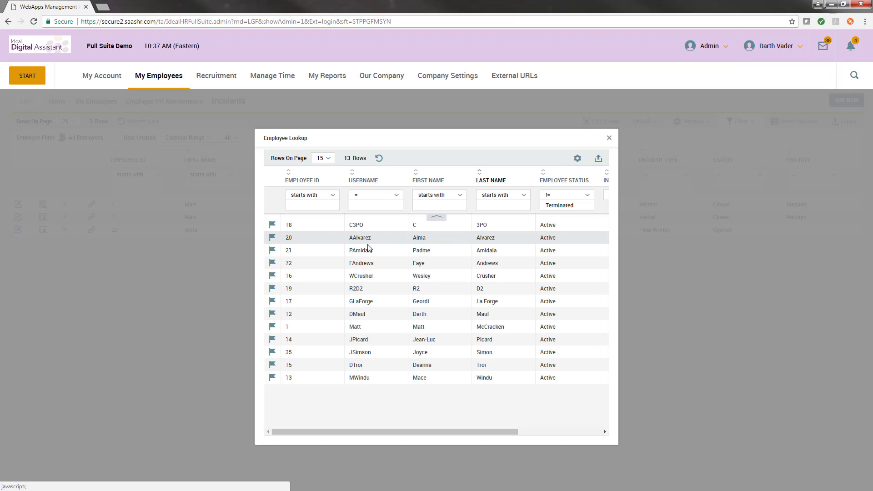
left_click(272, 263)
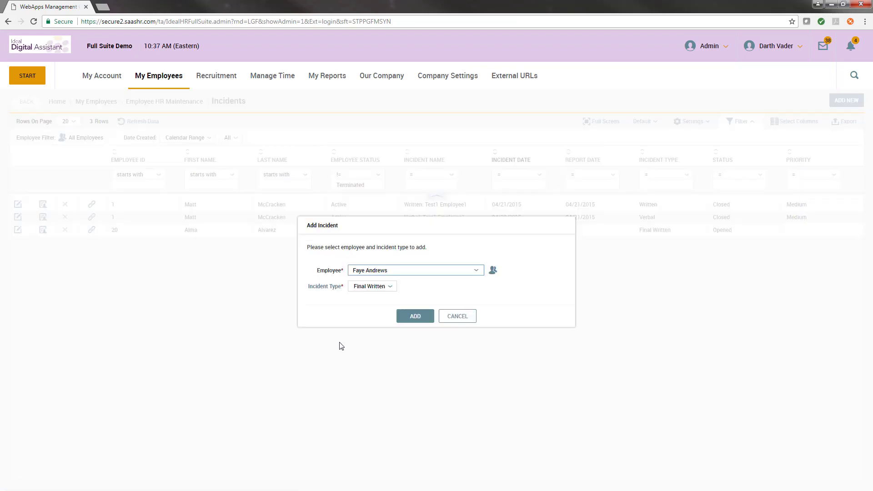
left_click(388, 289)
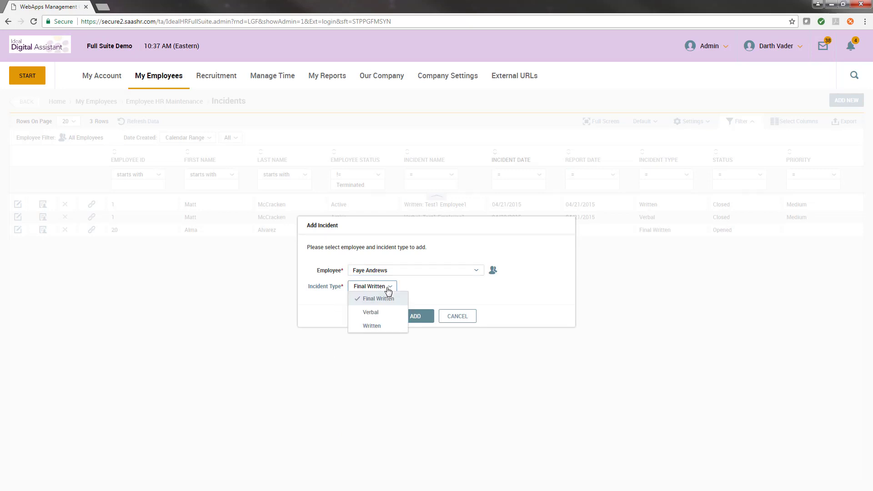
left_click(390, 326)
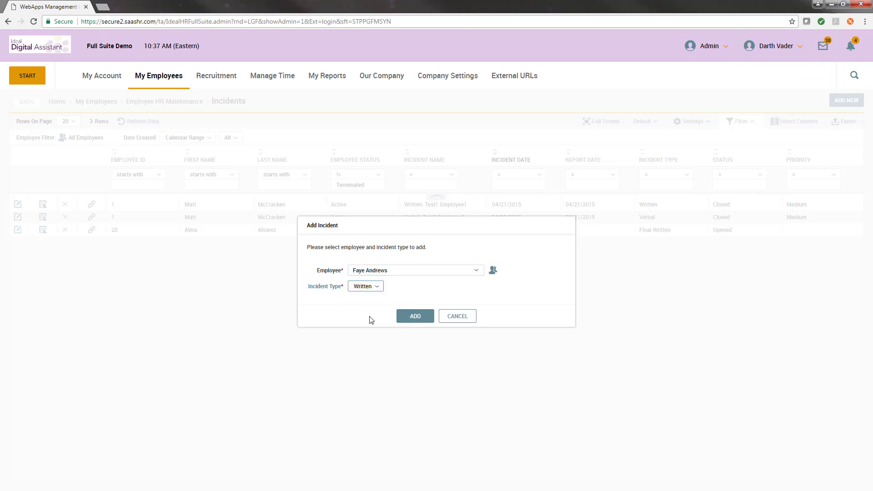
left_click(419, 320)
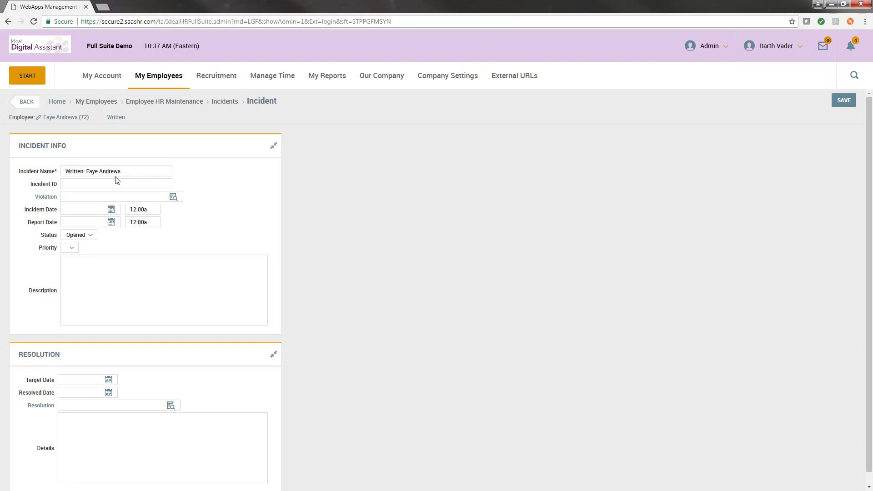
- Set the incident's violation to Other - Please Describe in Detail
left_click(129, 172)
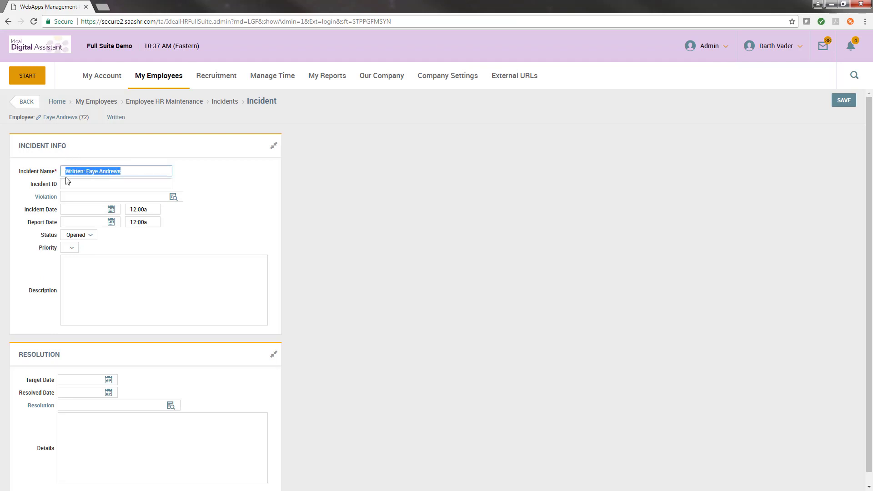
left_click(124, 173)
left_click(95, 183)
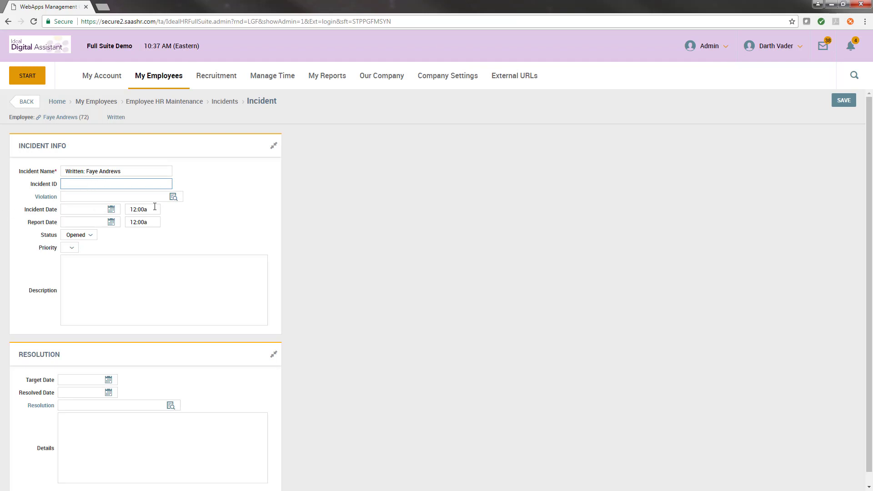
left_click_drag(23, 200, 53, 198)
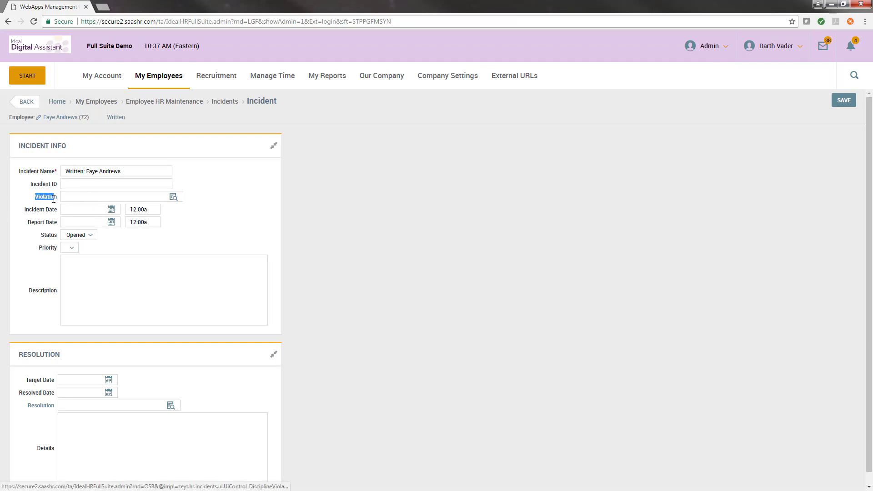
left_click(173, 197)
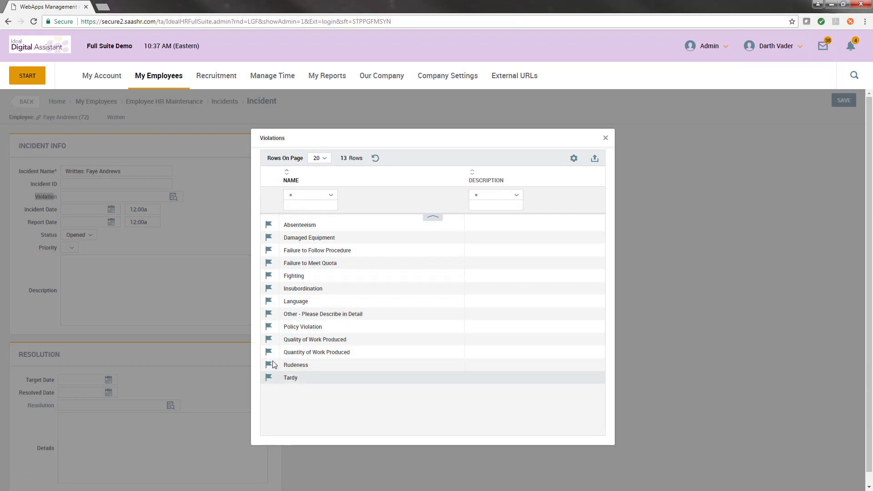
left_click(269, 313)
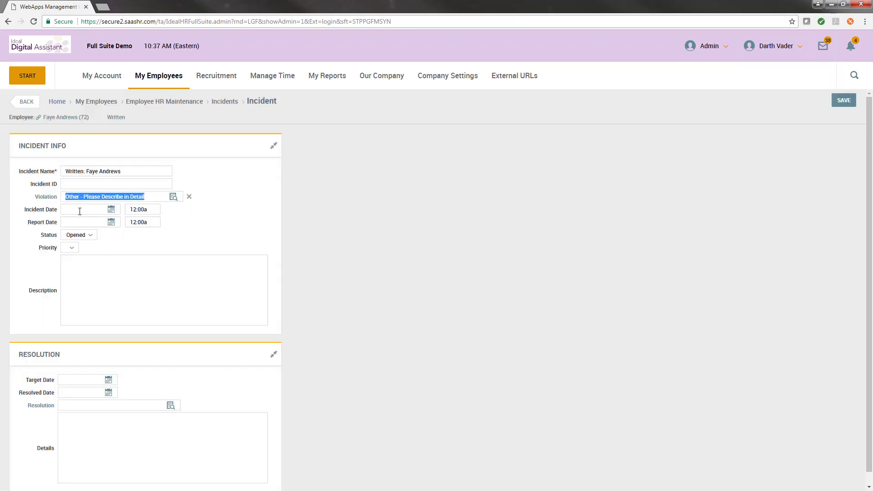
- Set the incident date to 02/14/2018 and the report date to 02/15/2018
left_click(112, 210)
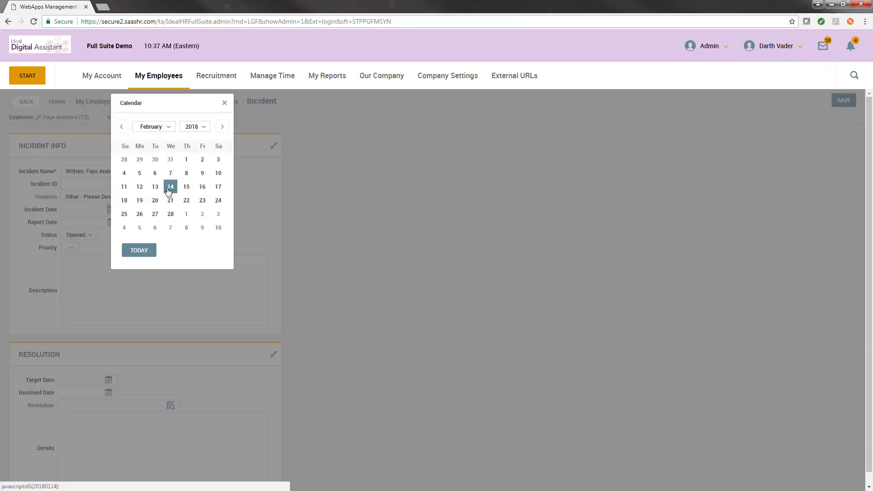
left_click(170, 188)
left_click(111, 223)
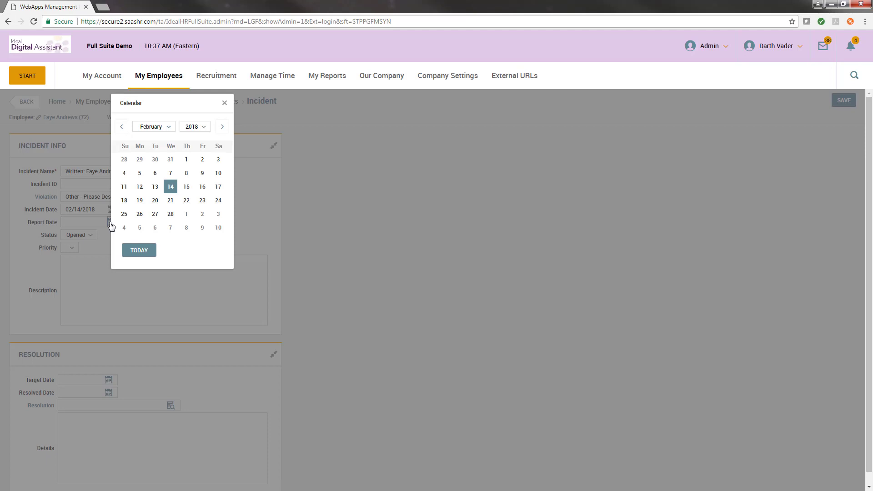
left_click(185, 188)
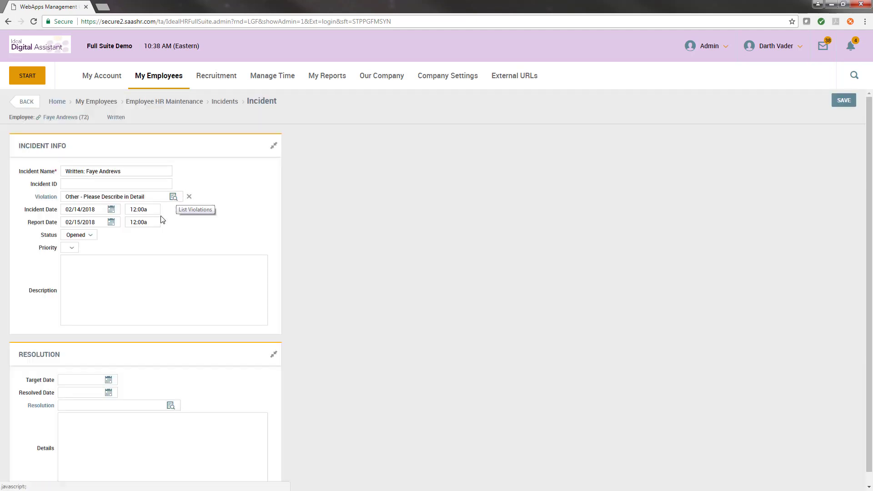
left_click(84, 237)
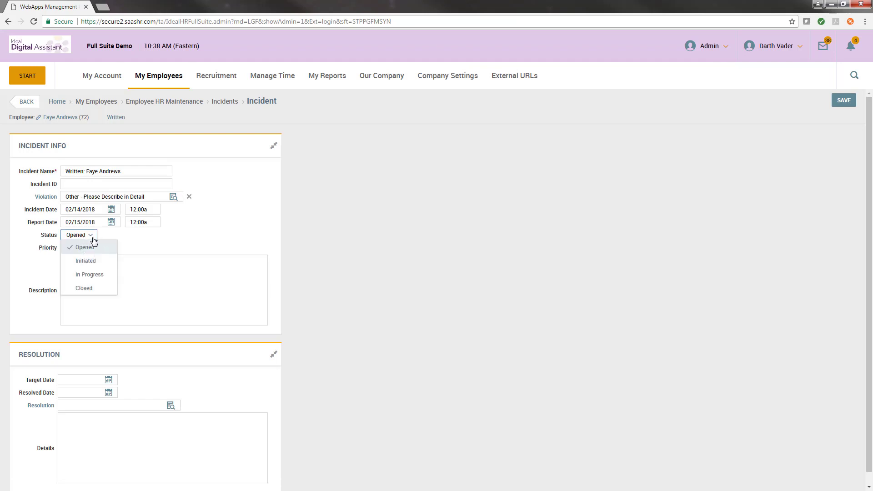
left_click(119, 242)
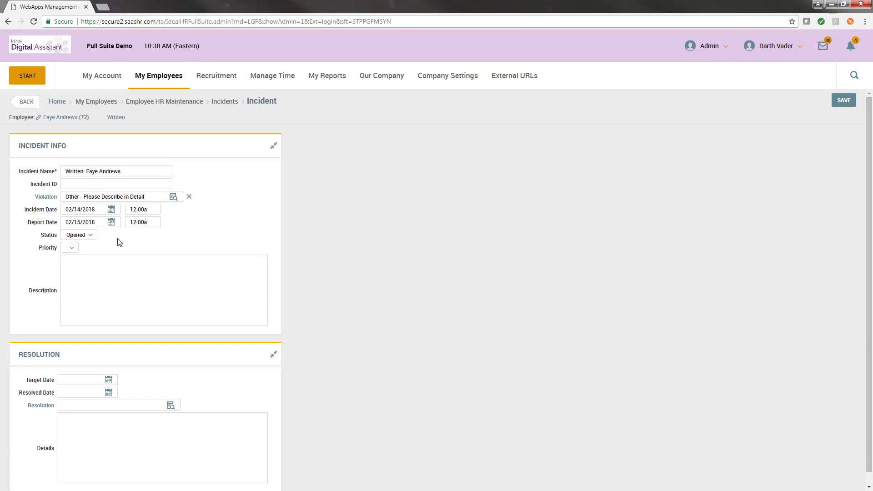
left_click(75, 251)
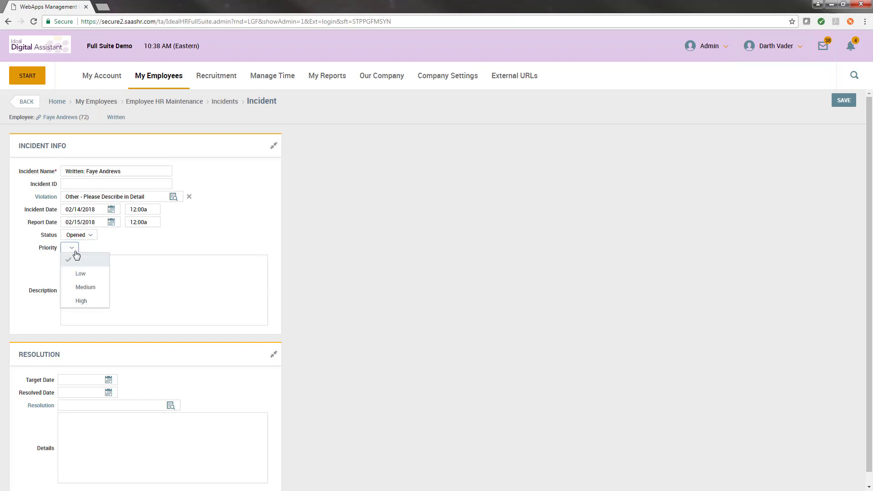
left_click(108, 253)
- Enter the description "The employee kept being rude to customers when answering the phone." and save the incident
left_click(77, 317)
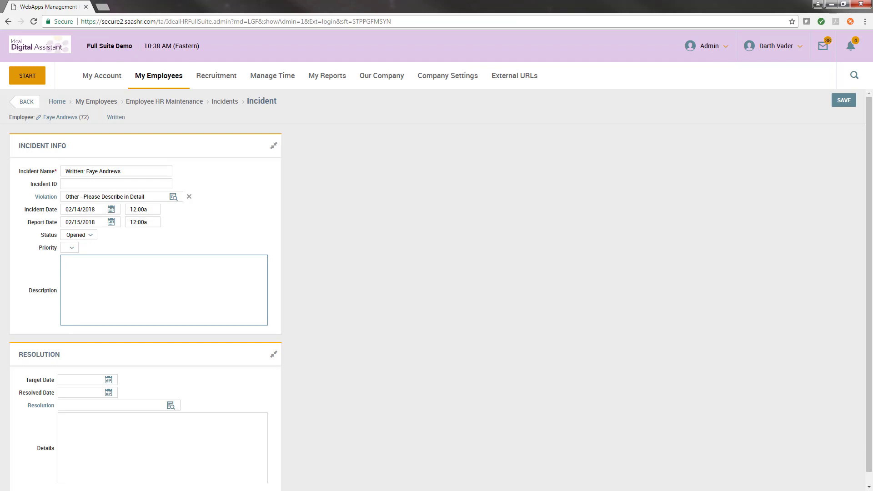
type("The employee kept being rude to customers when answering the phone.")
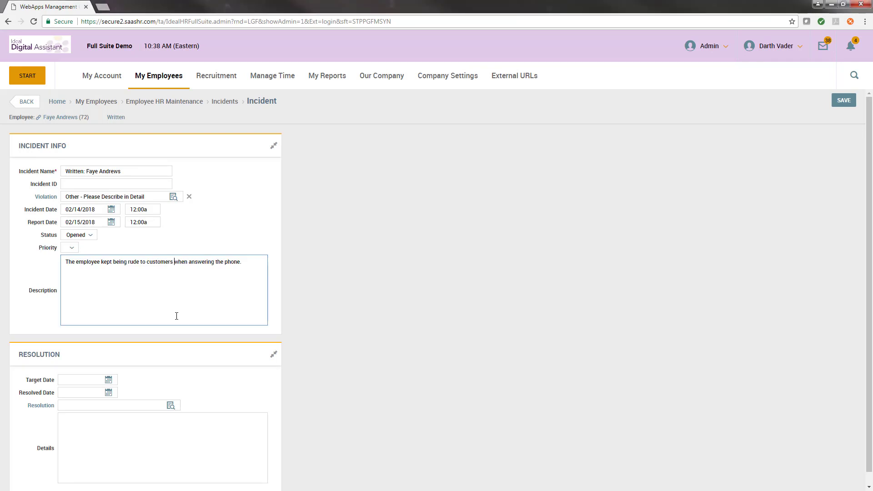
left_click(844, 102)
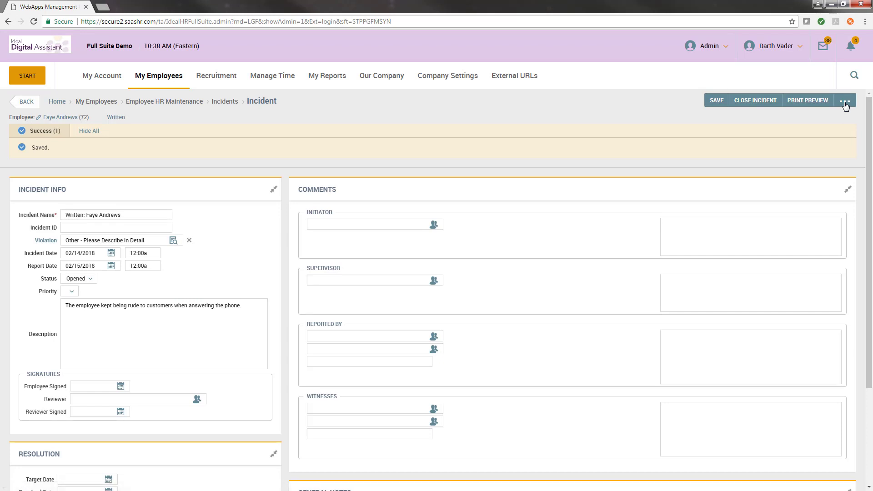
- Review the saved incident's comments, general notes, supporting documents and incident info sections
scroll(357, 182, "down", 1)
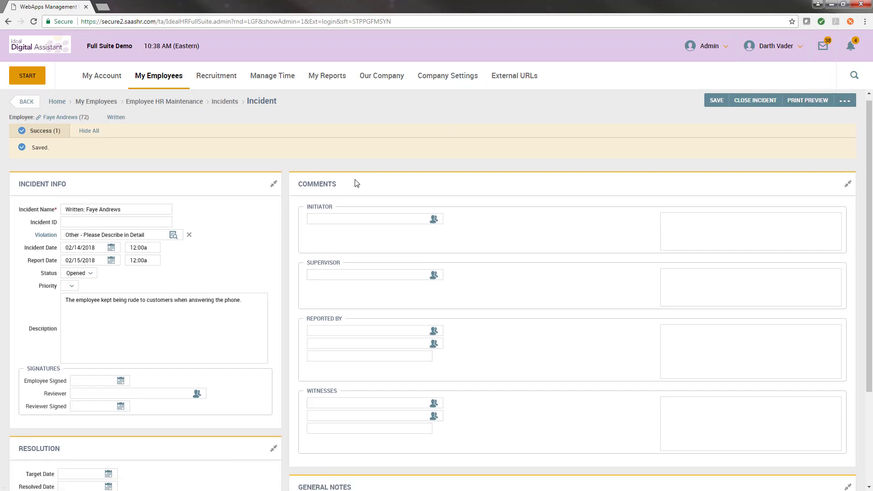
scroll(355, 196, "down", 3)
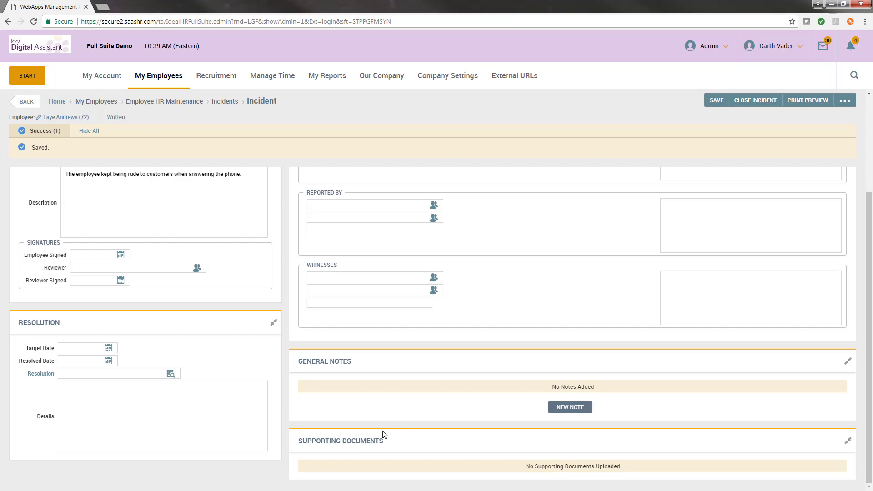
scroll(364, 405, "up", 3)
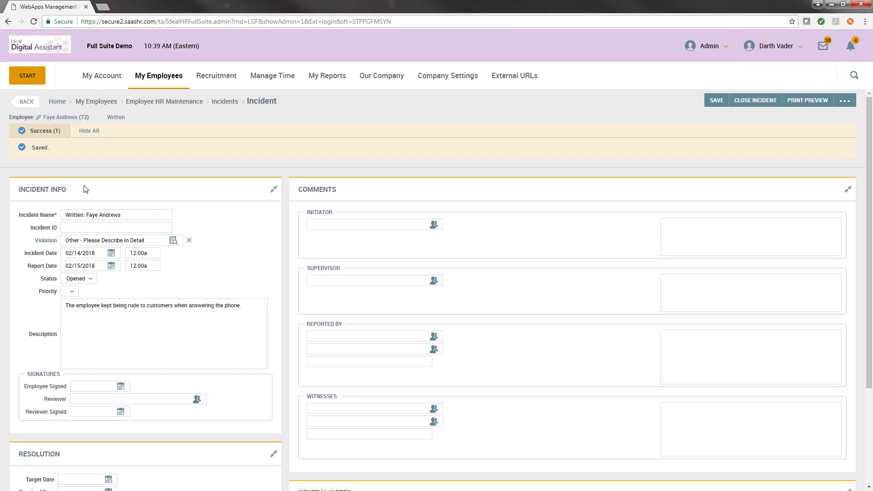
left_click_drag(86, 189, 21, 200)
left_click(24, 312)
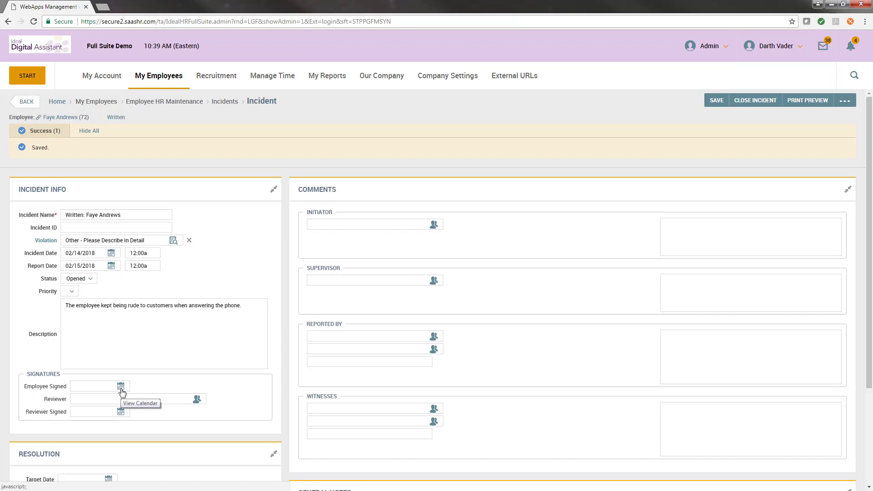
- Set both the target date and the resolved date in the Resolution section to 02/16/2018
scroll(121, 322, "down", 3)
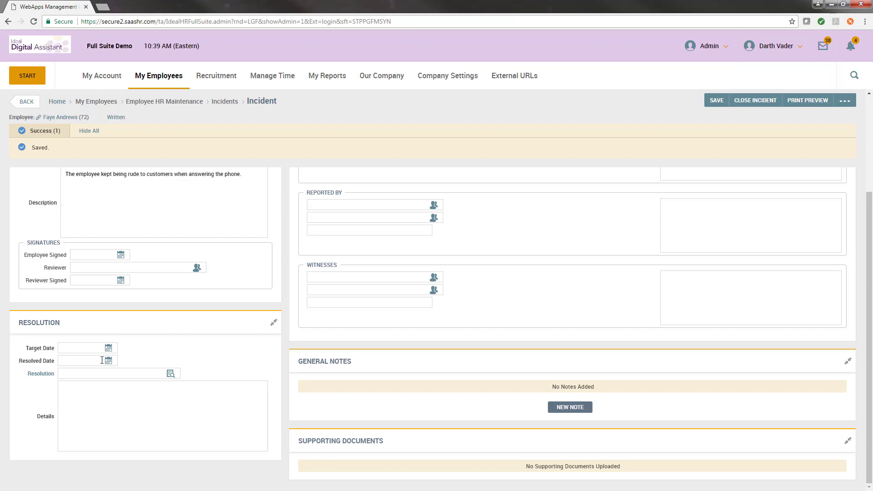
left_click(108, 348)
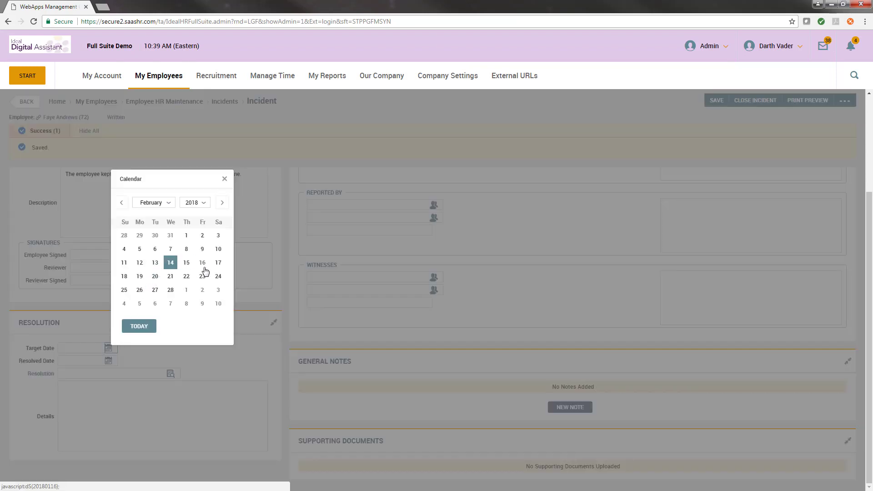
left_click(200, 266)
left_click(109, 361)
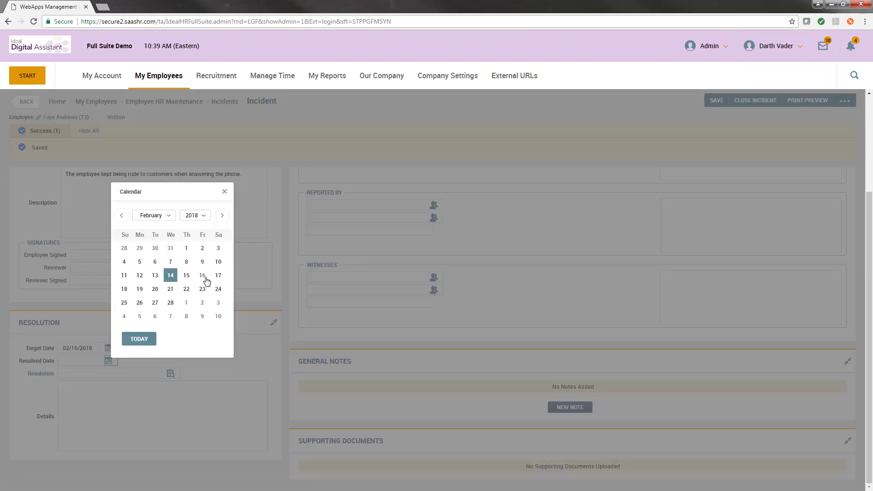
left_click(203, 275)
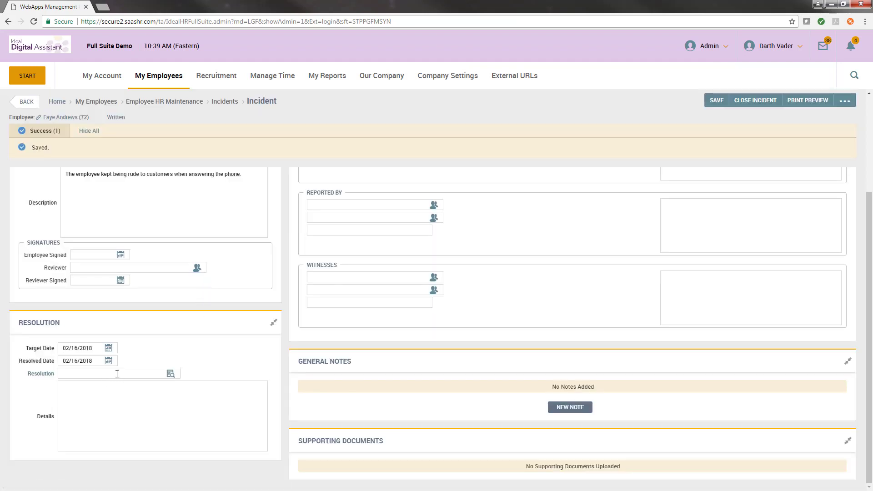
- Set the resolution to Outlined Corrective Action, enter "Details on corrective action." as its details, and save the incident
left_click(171, 374)
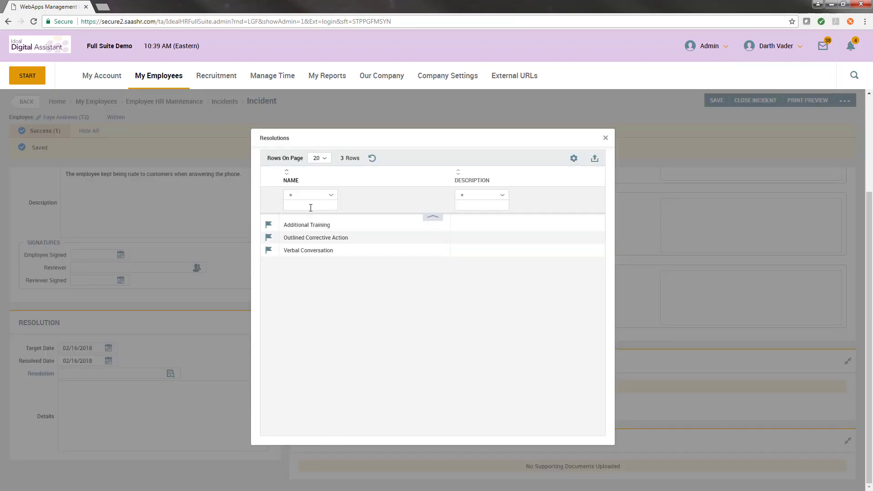
left_click(268, 237)
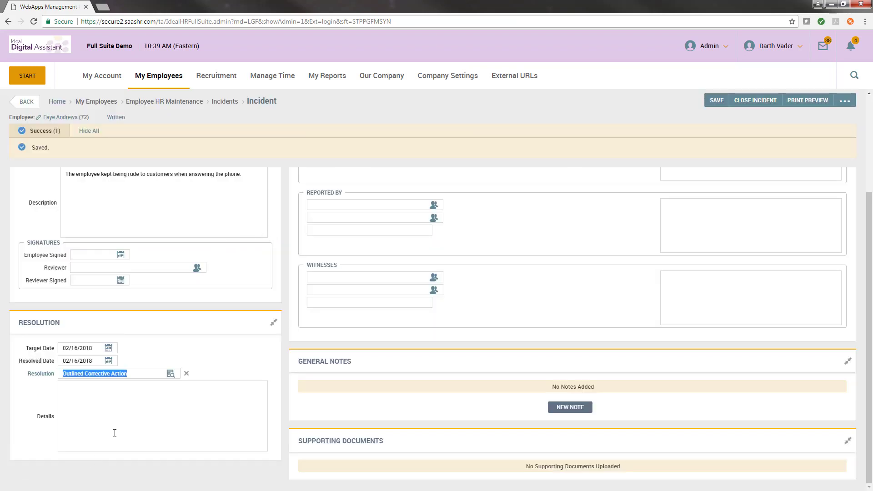
left_click(91, 443)
type("b")
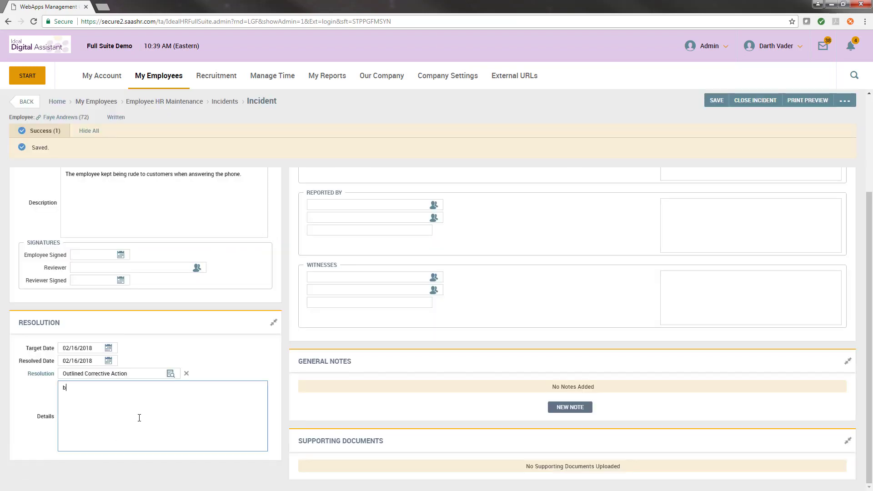
key("BackSpace")
type("Details on corrective action.")
left_click(712, 103)
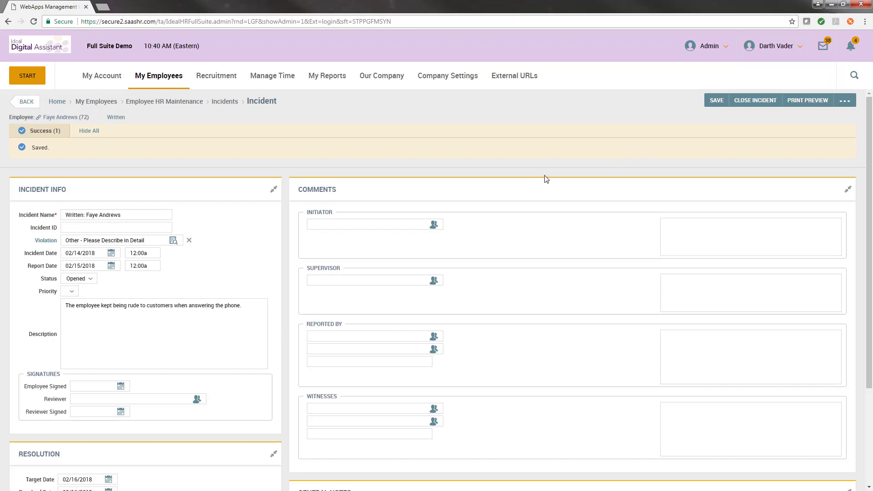
- Add the general note "These are some additional notes for the incident." to the incident
scroll(543, 179, "down", 3)
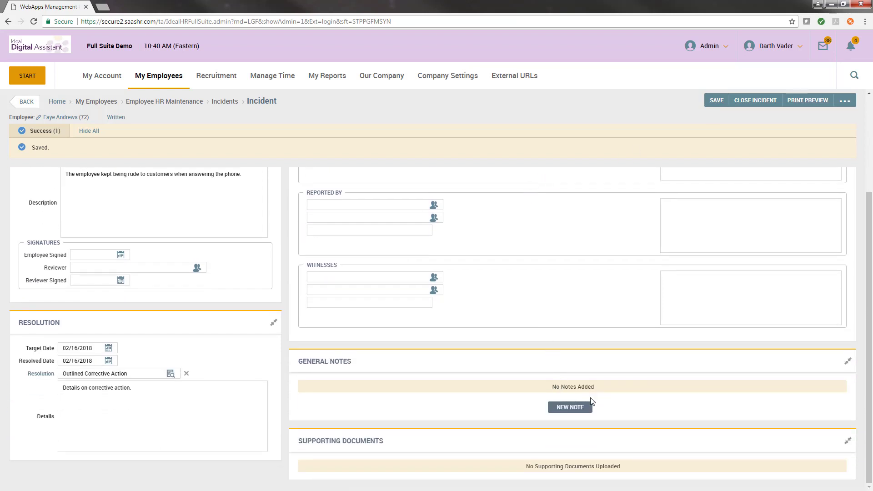
left_click(584, 409)
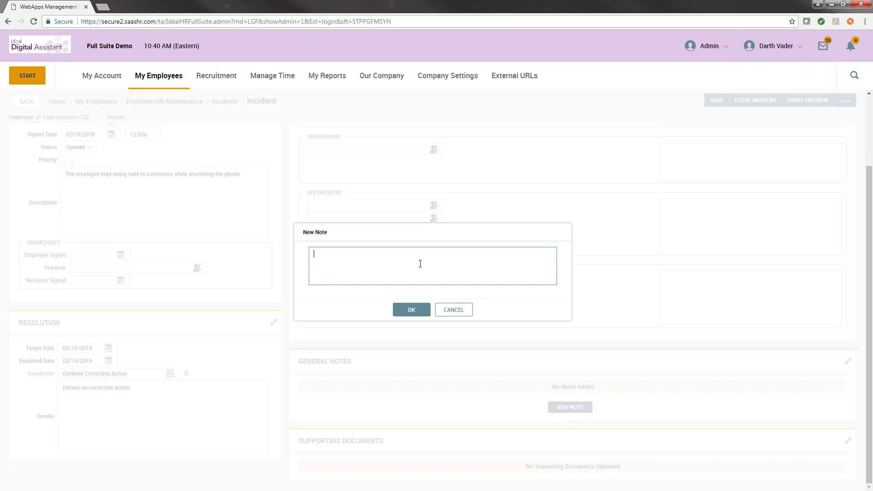
type("Th")
type("are some additional notes for the incident.")
left_click(397, 313)
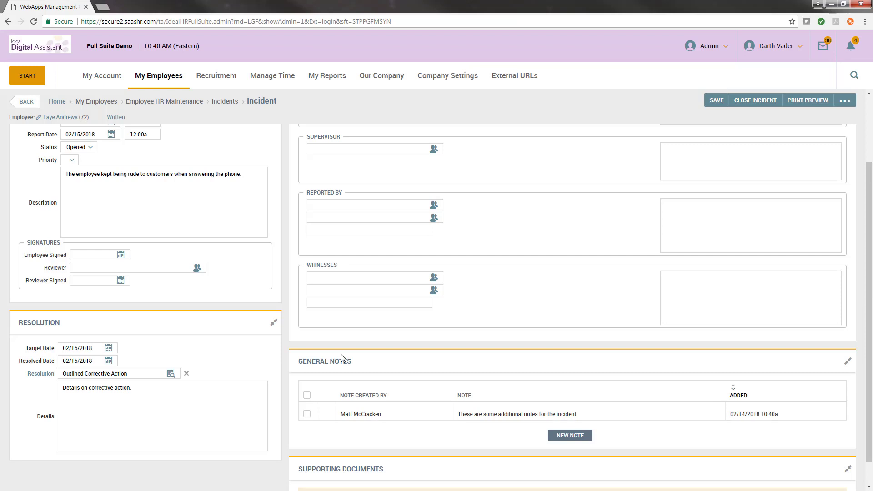
- Open the incident's print preview, download it as a PDF, and return to the incident
scroll(325, 359, "up", 2)
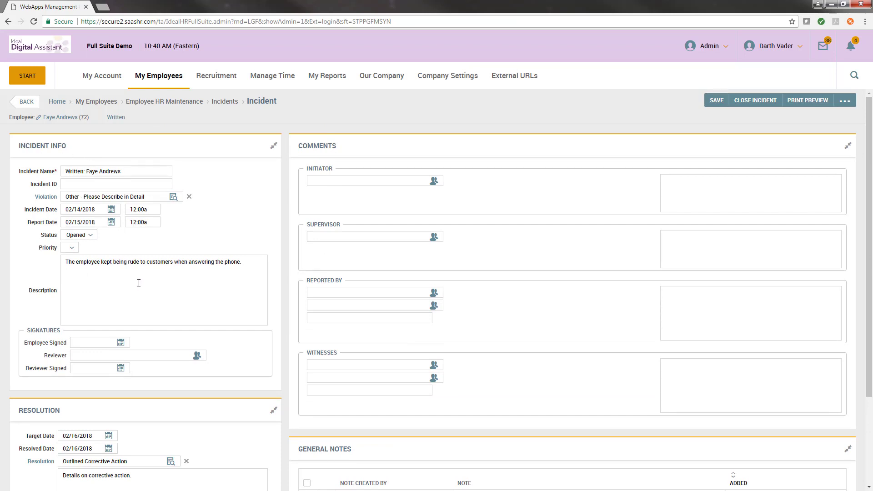
left_click(814, 106)
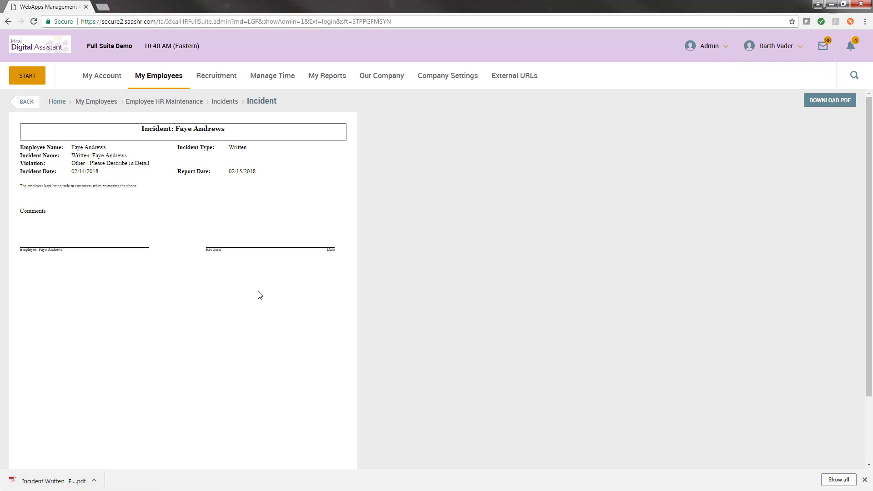
left_click(28, 102)
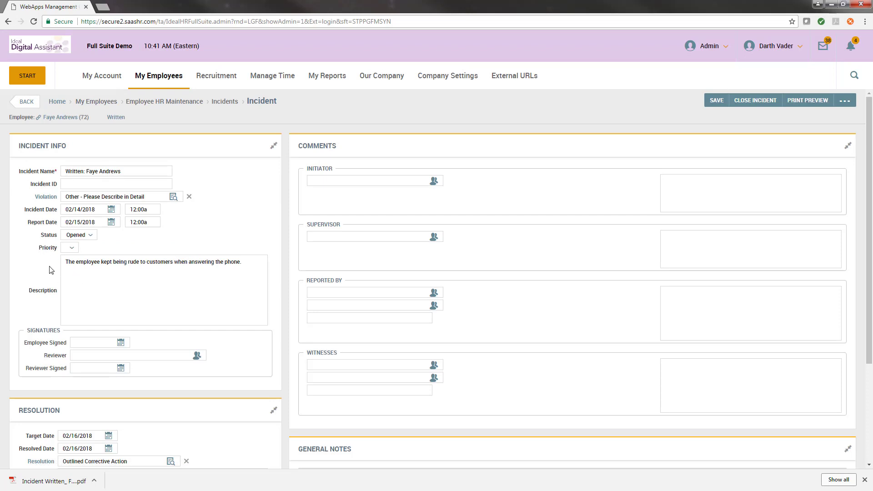
- Upload Department Manager Security Profile.pdf to the incident as an Incident Document with the display name "Document name for incident."
left_click(846, 106)
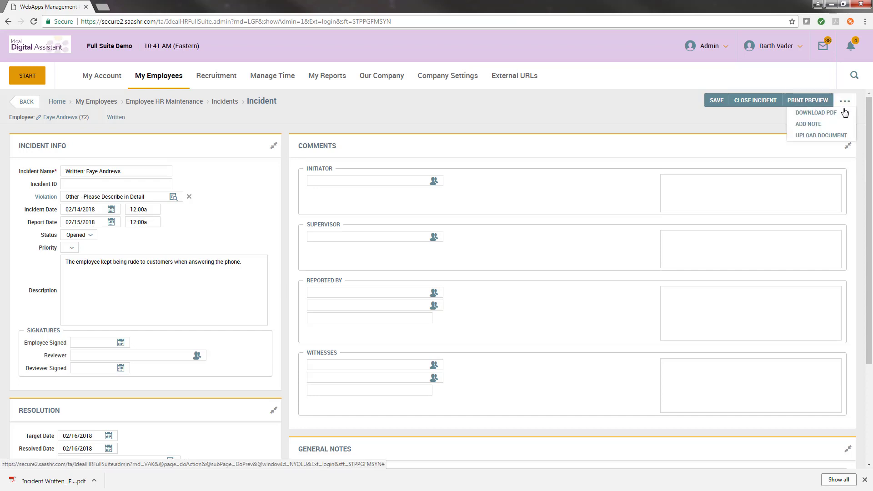
left_click(842, 137)
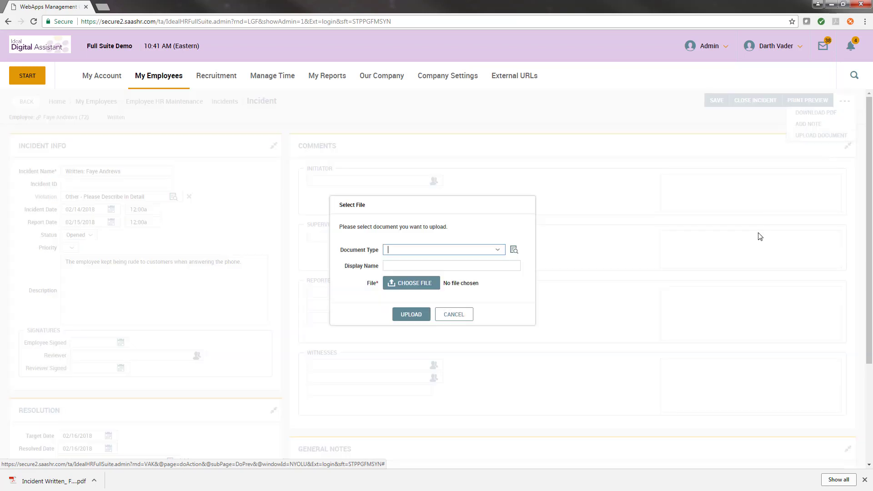
left_click(401, 250)
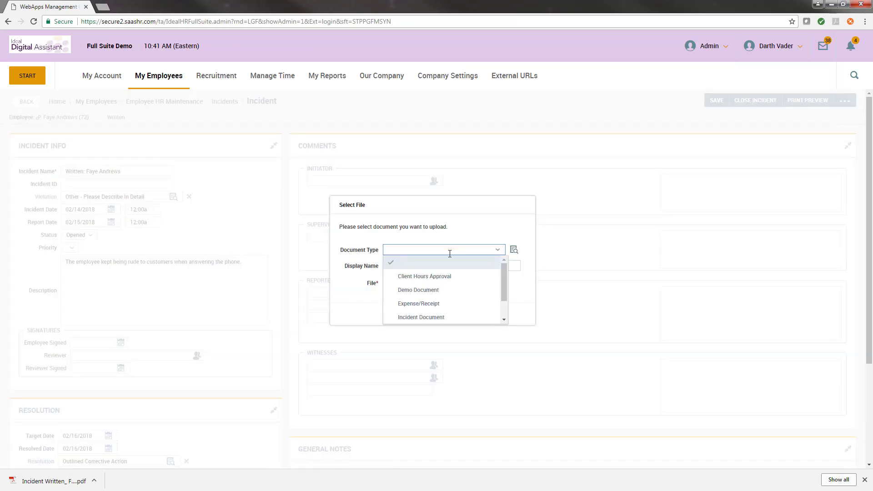
scroll(457, 295, "down", 2)
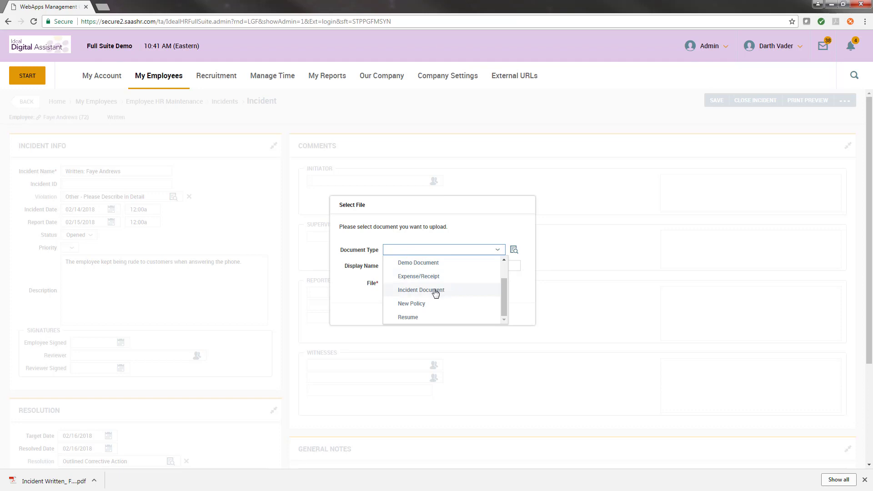
left_click(435, 291)
left_click(404, 267)
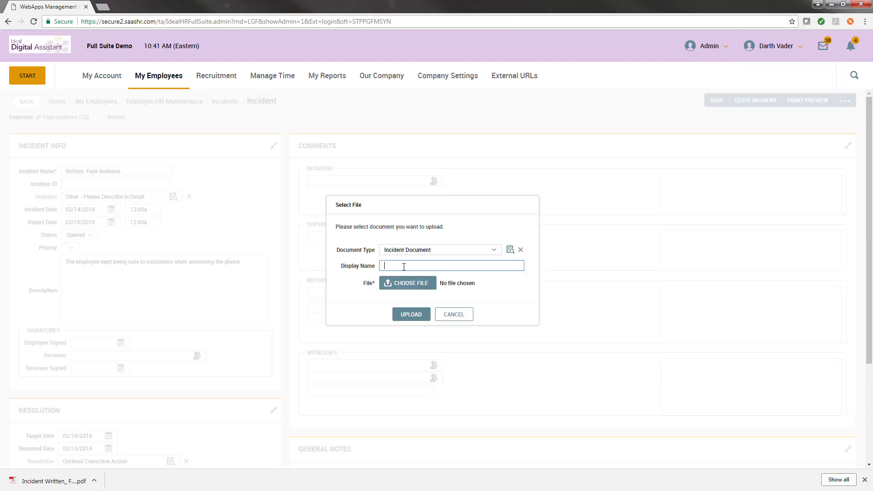
type("Document name for incident.")
left_click(412, 284)
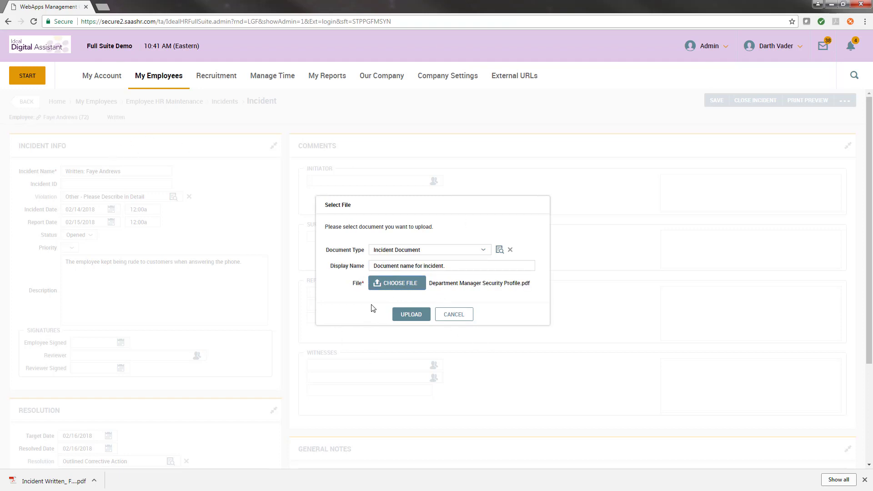
left_click(405, 319)
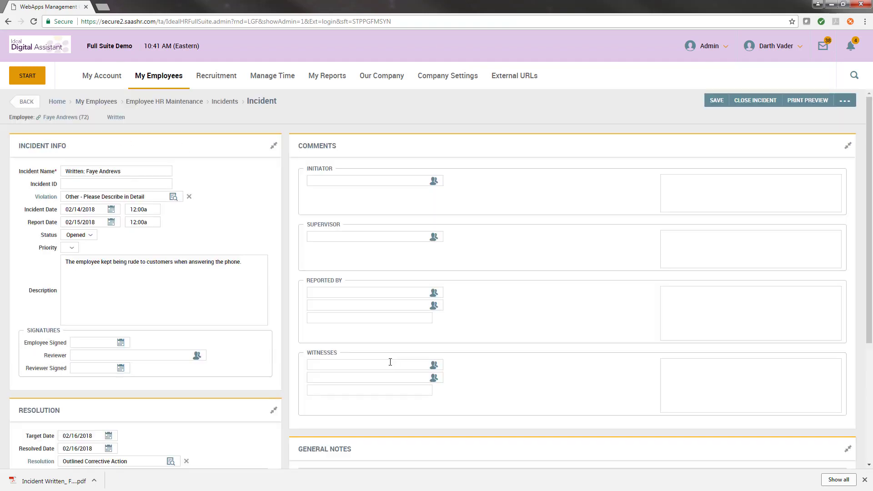
scroll(319, 300, "down", 4)
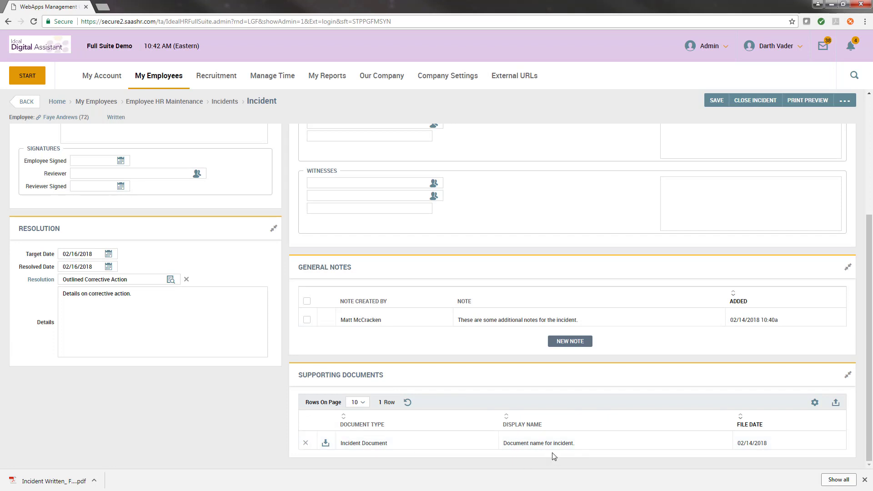
- Close the incident with the closing date 02/16/2018
scroll(553, 450, "up", 2)
scroll(552, 446, "up", 2)
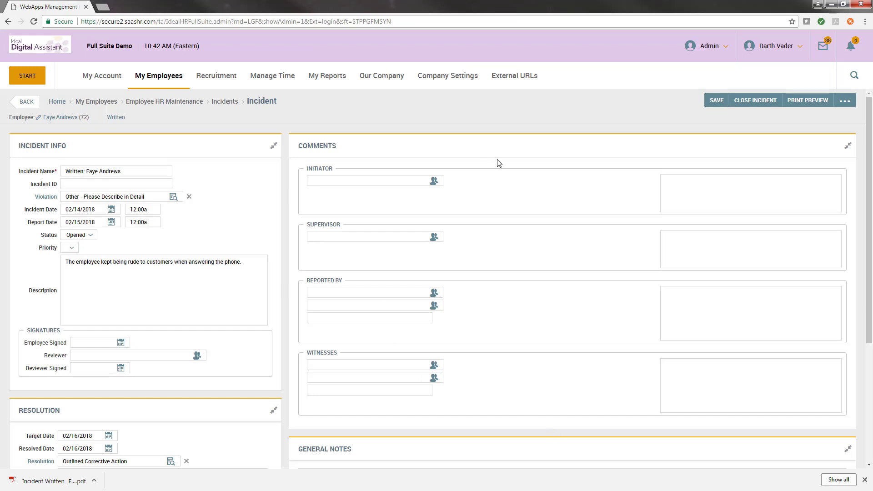
left_click(752, 107)
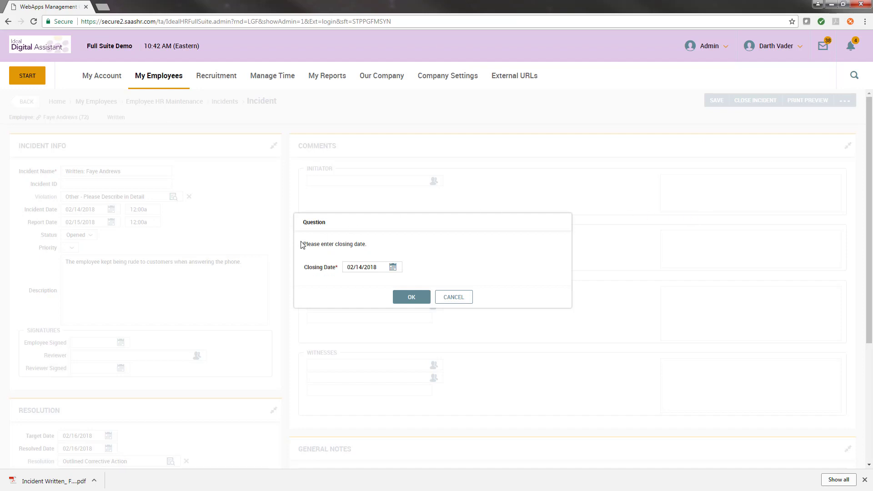
left_click(392, 268)
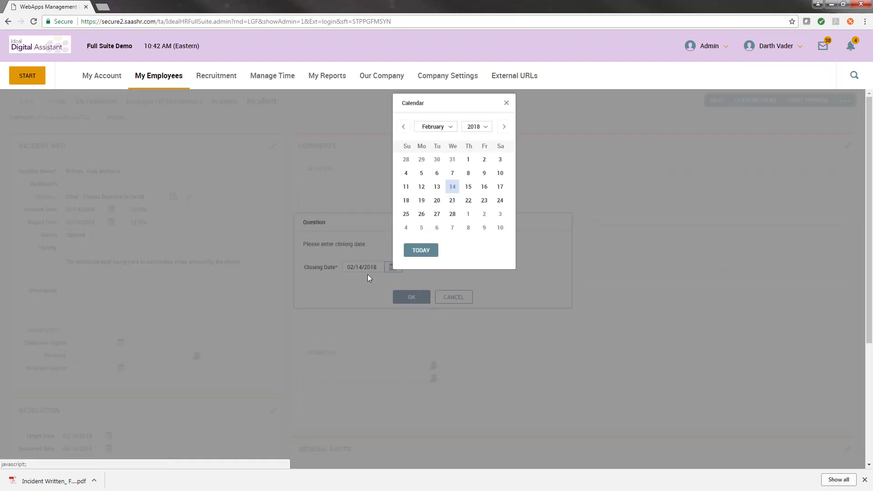
left_click(484, 187)
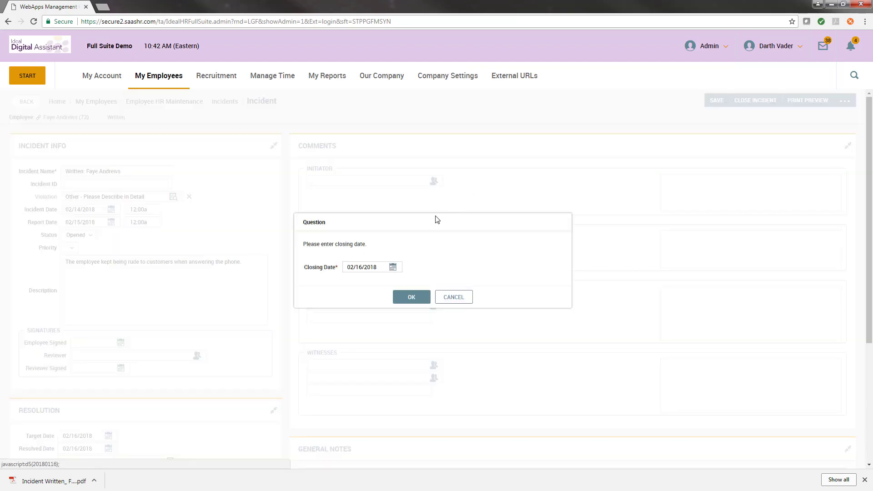
left_click(410, 298)
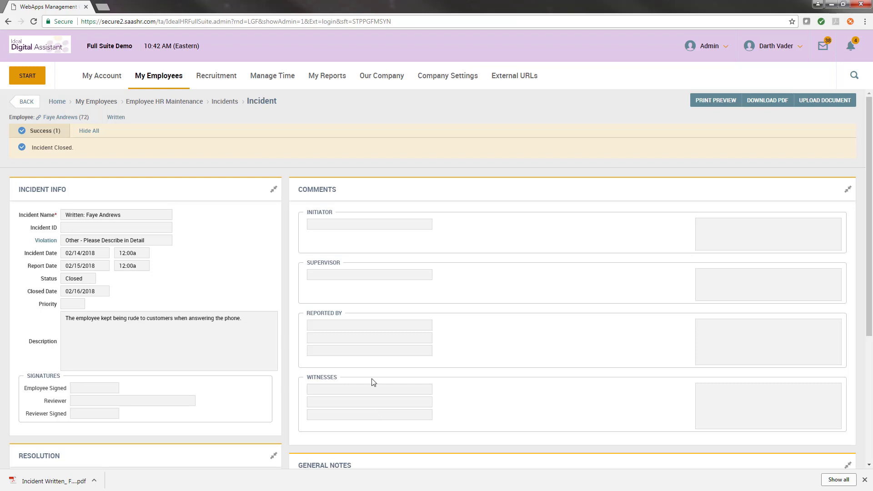
- Open the Incidents list under Employee HR Maintenance and filter it by the first letters of an employee's last name
left_click(168, 82)
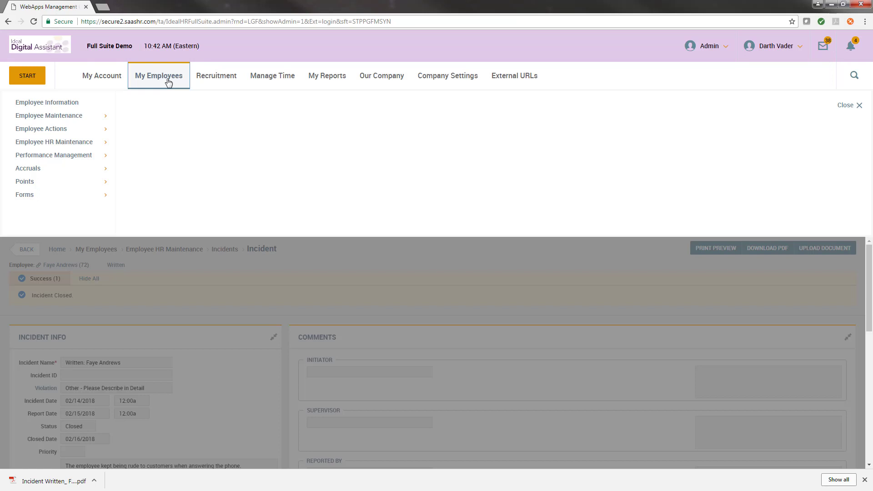
left_click(64, 144)
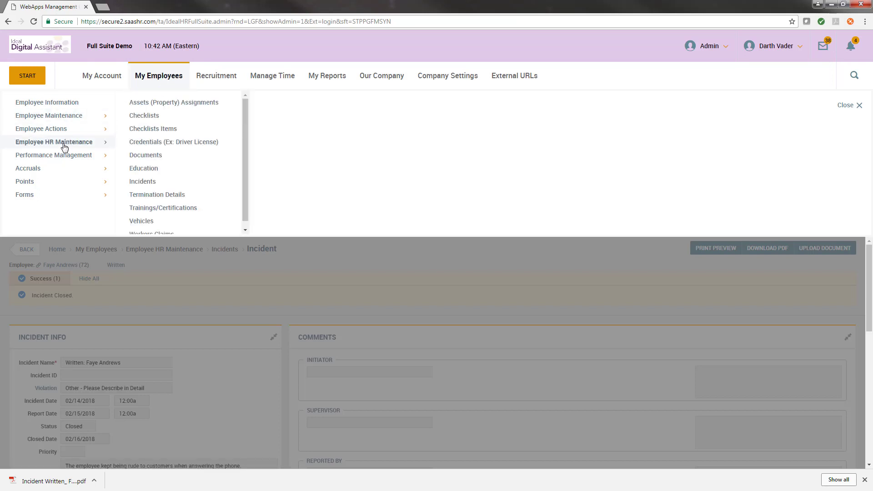
left_click(150, 182)
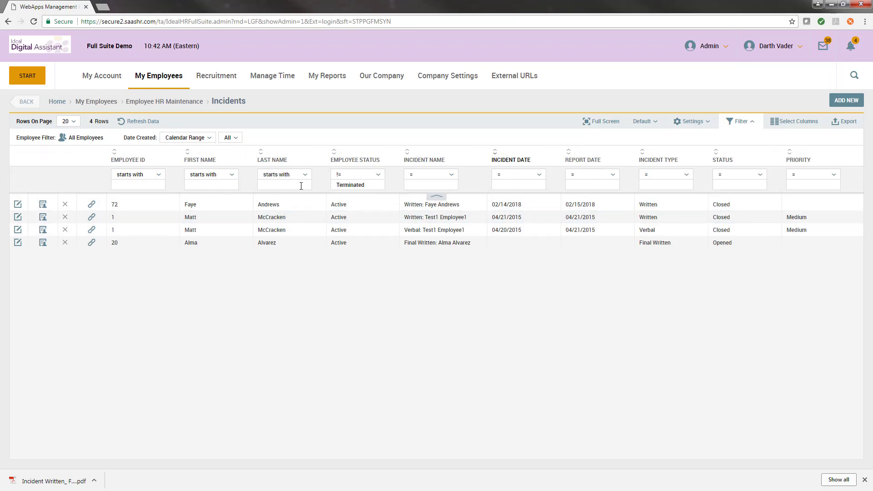
left_click(281, 185)
type("Mcc")
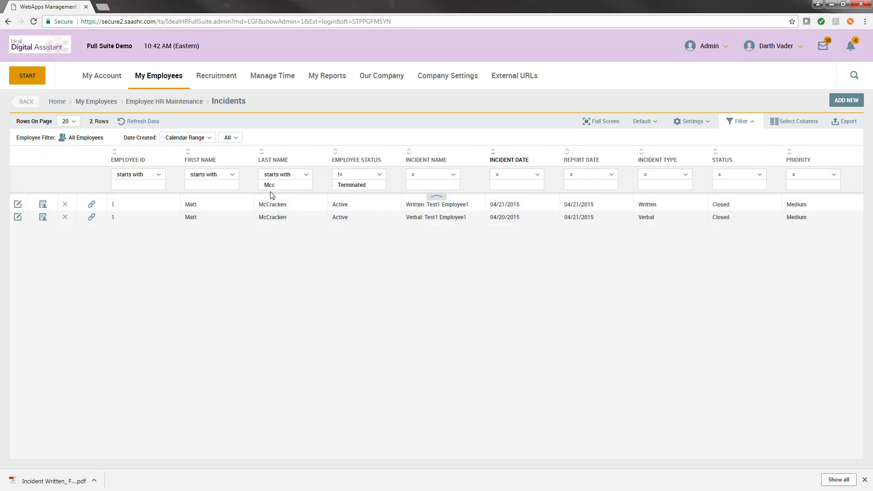